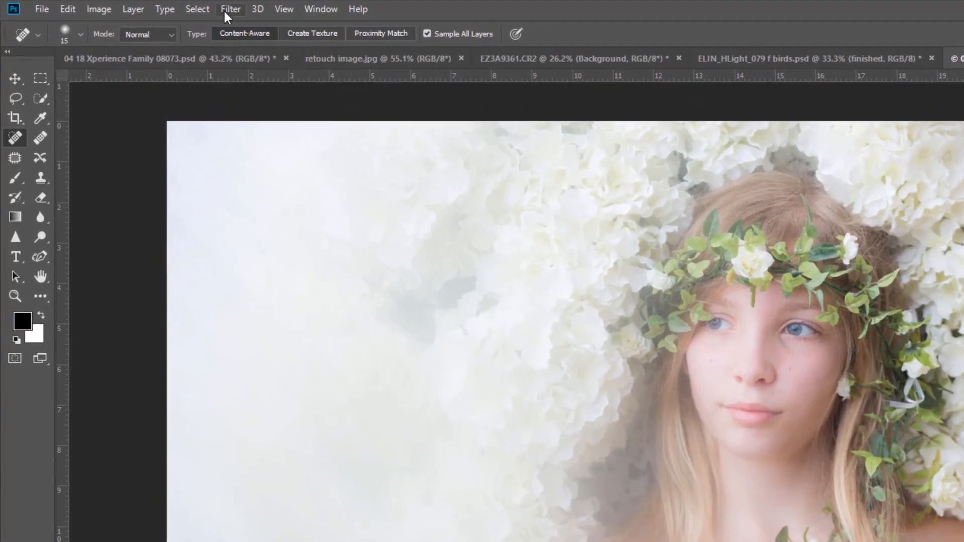
Try a 50-300mm Zoom lens flare at 125% brightness beside the girl's head on the background layer, and undo it
left_click(148, 5)
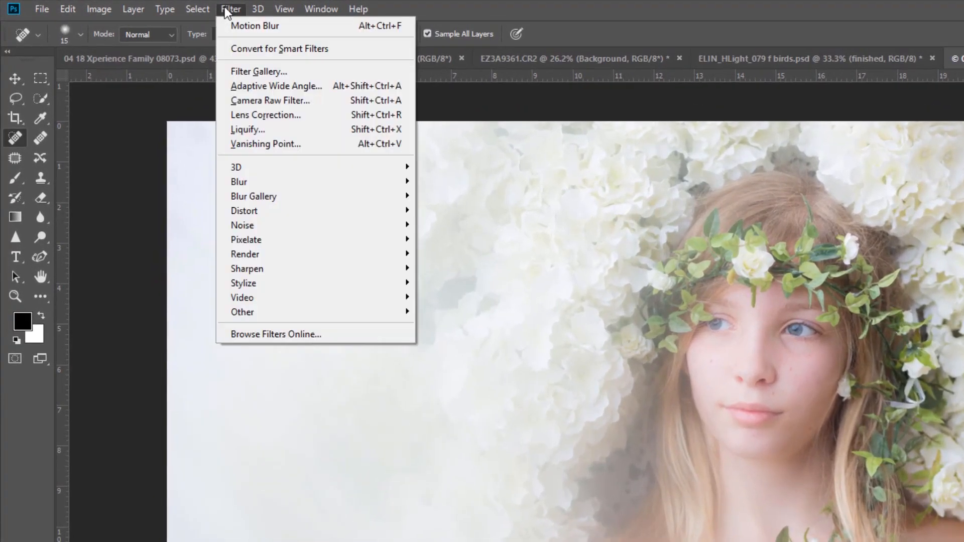
mouse_move(252, 259)
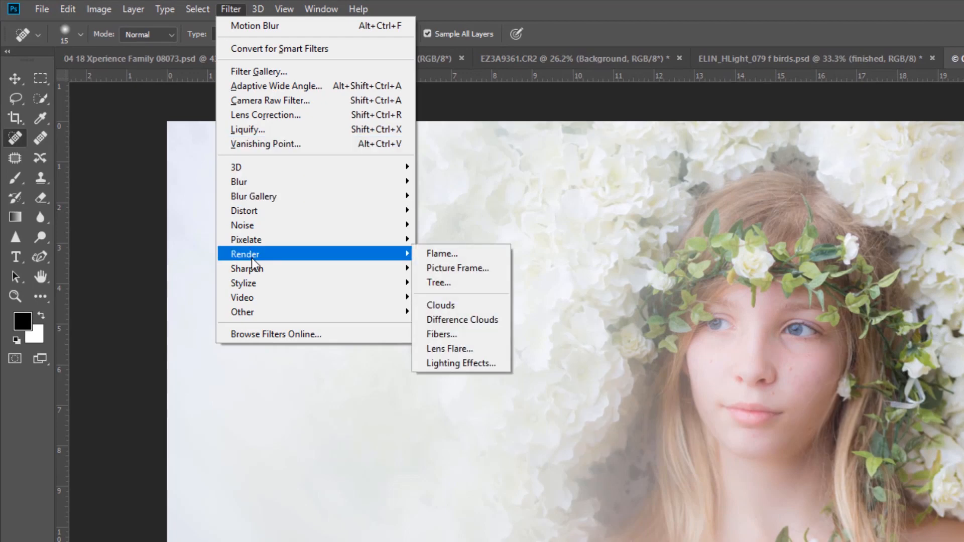
left_click(475, 350)
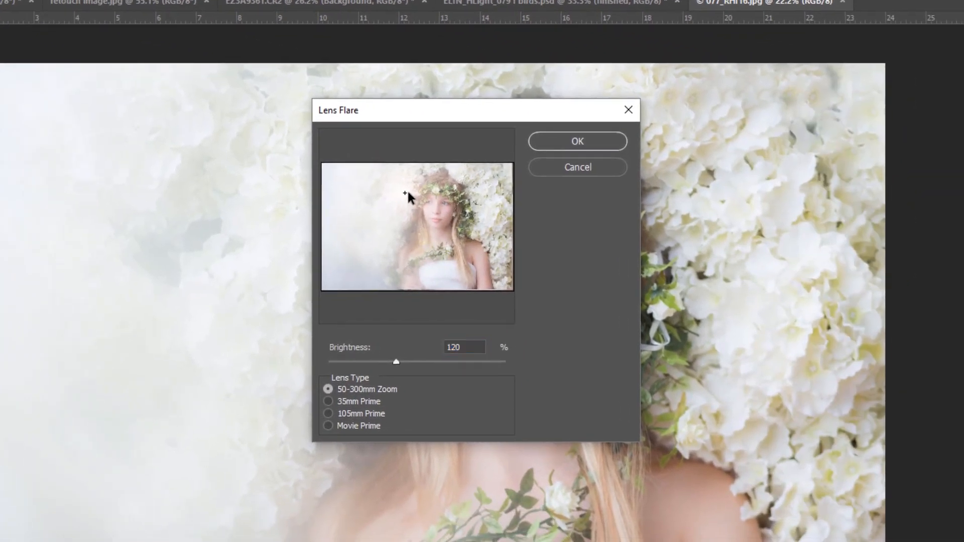
left_click_drag(408, 192, 402, 192)
mouse_move(397, 362)
left_mouse_down()
mouse_move(413, 362)
mouse_move(399, 362)
left_mouse_up()
left_click(328, 401)
left_click(327, 389)
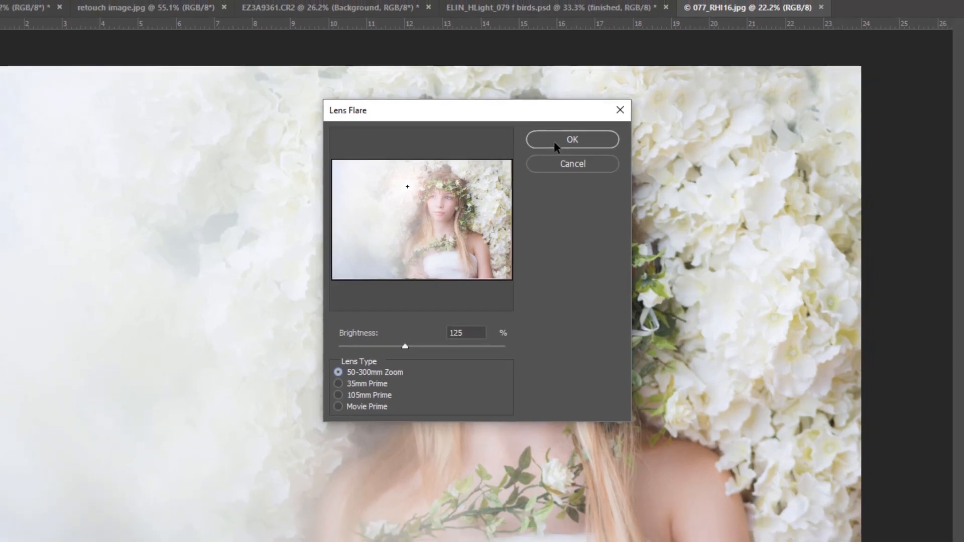
left_click(557, 143)
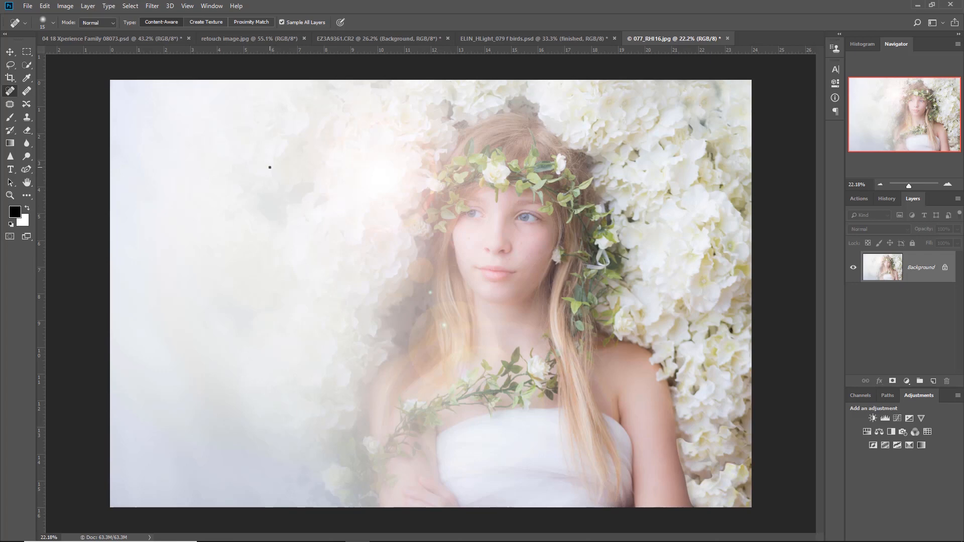
key("ctrl+z")
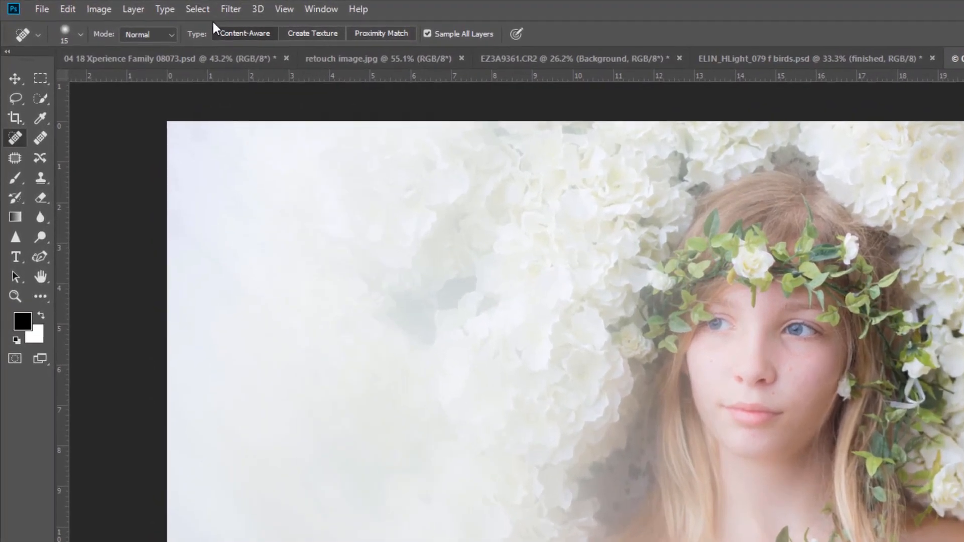
Try a 50-300mm Zoom lens flare at 140% brightness beside the girl's head on the background layer, and undo it
left_click(152, 5)
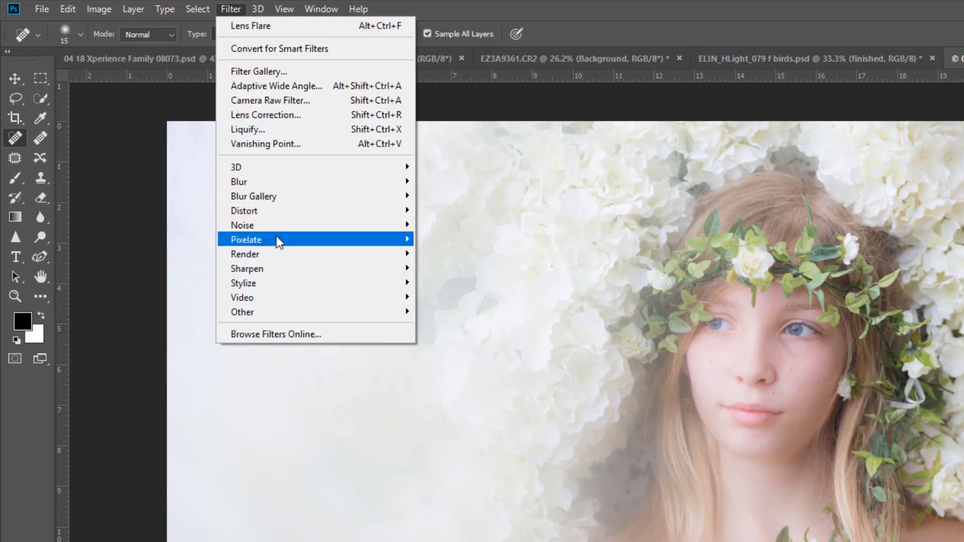
mouse_move(280, 254)
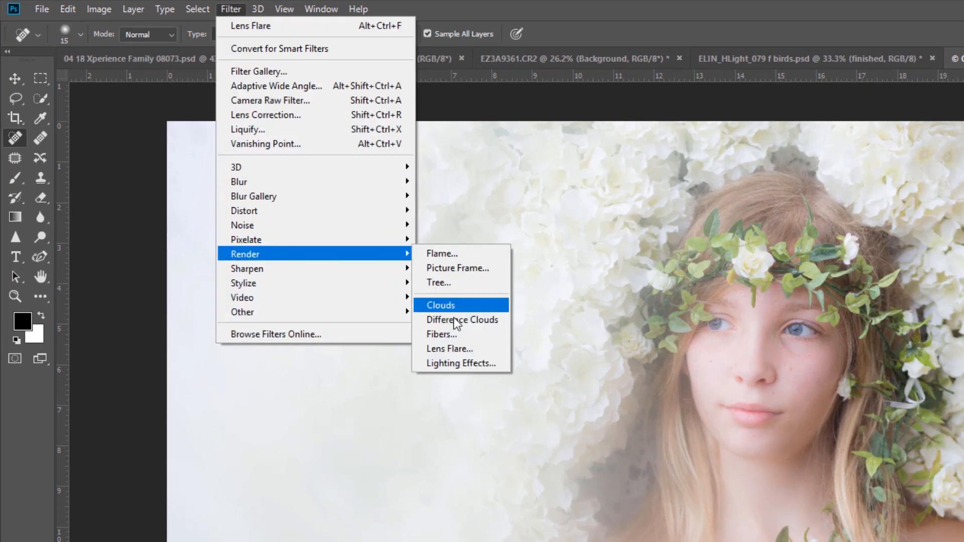
left_click(449, 349)
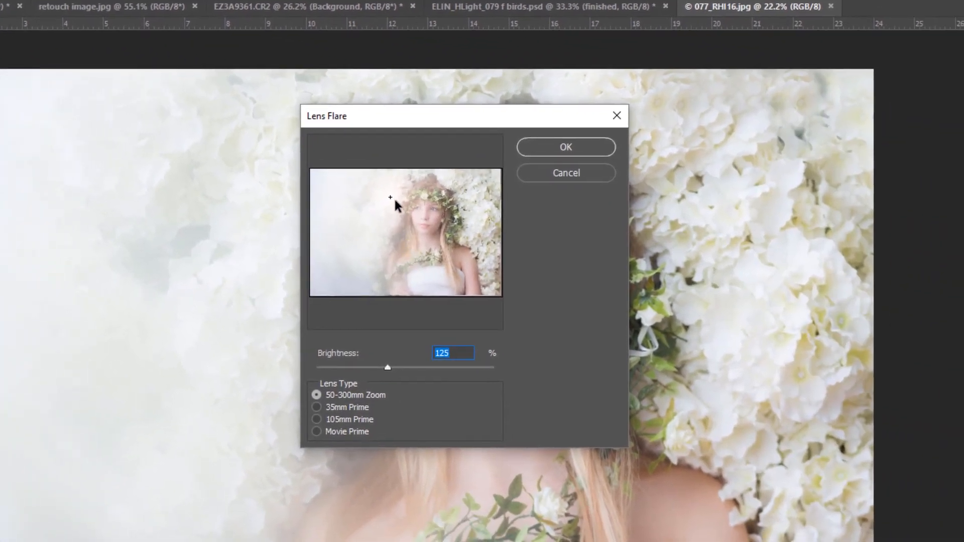
left_click(403, 202)
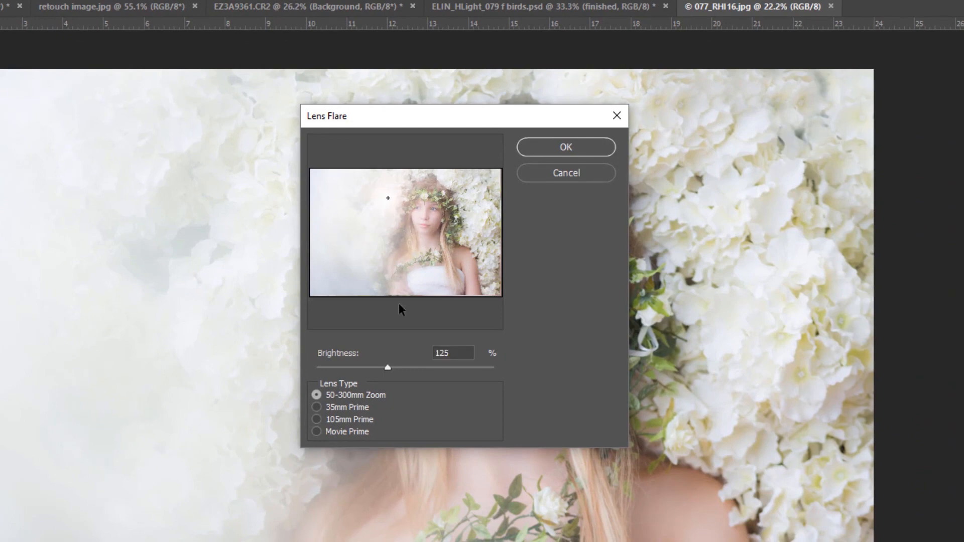
left_click_drag(396, 364, 401, 370)
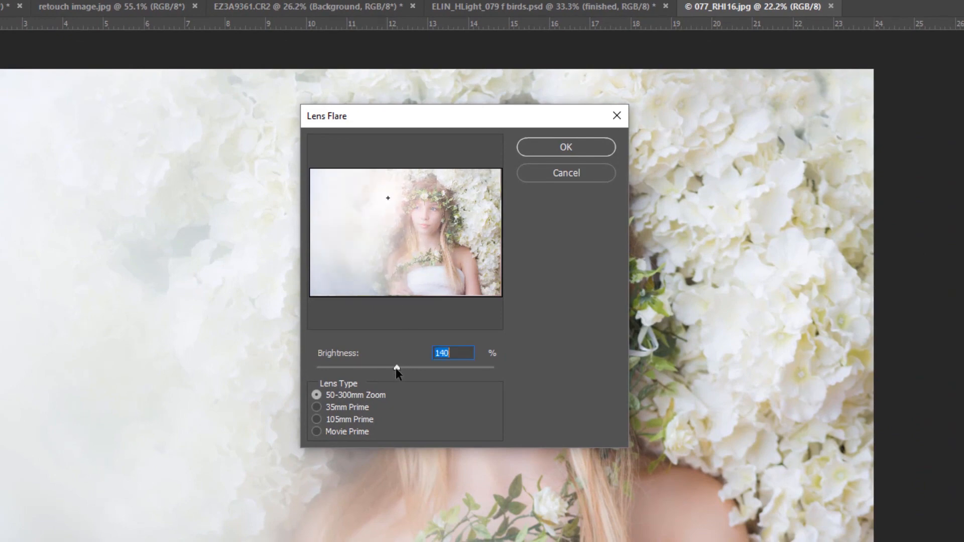
left_click(538, 151)
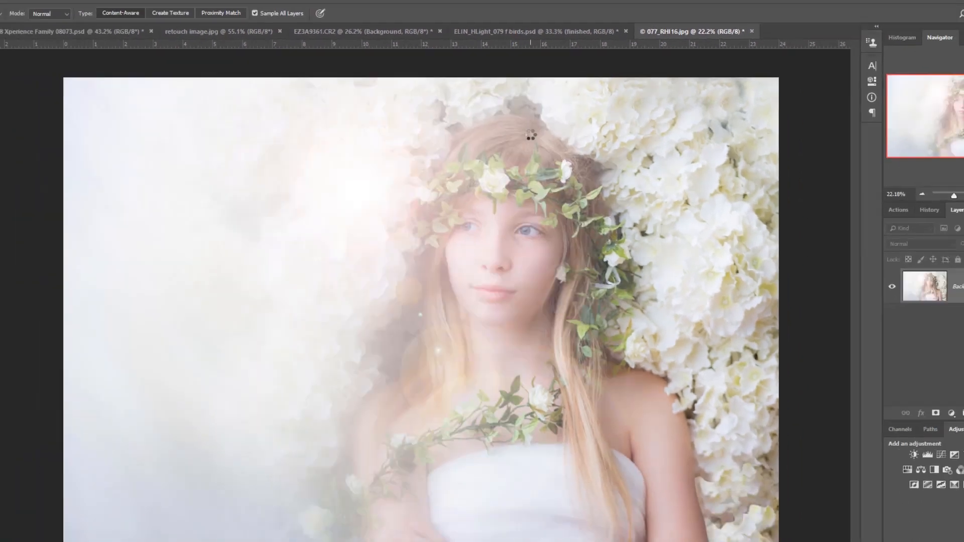
key("ctrl+z")
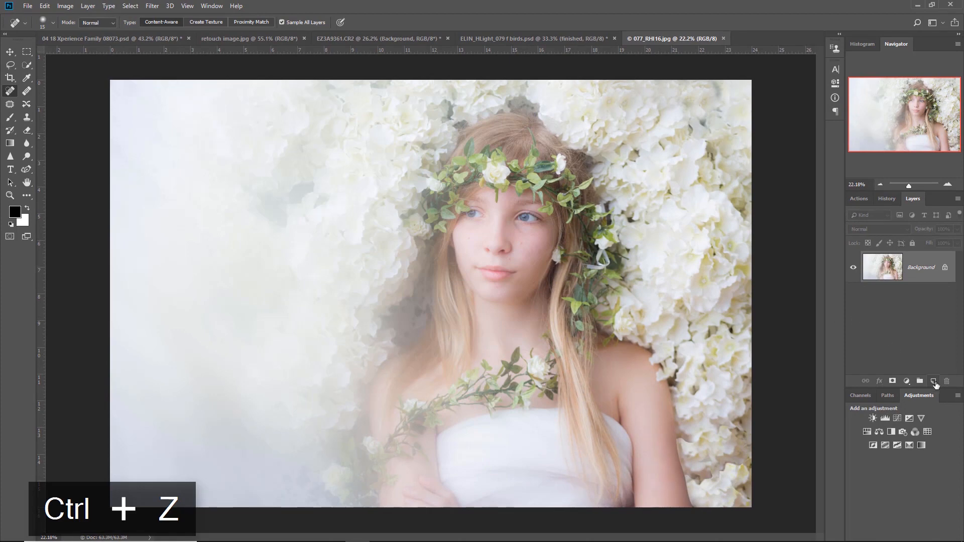
Add a new layer filled with black and reapply the last-used Lens Flare filter to it
left_click(934, 382)
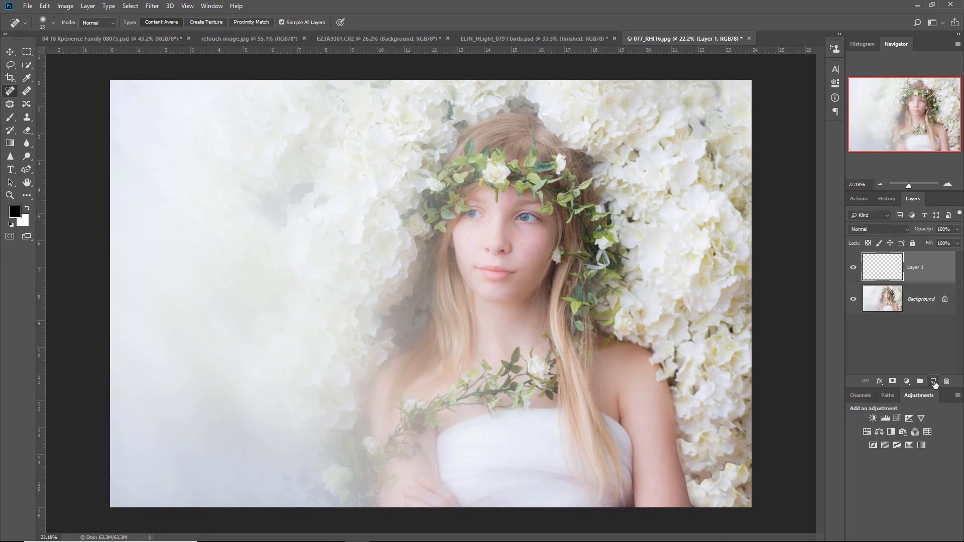
key("alt+BackSpace")
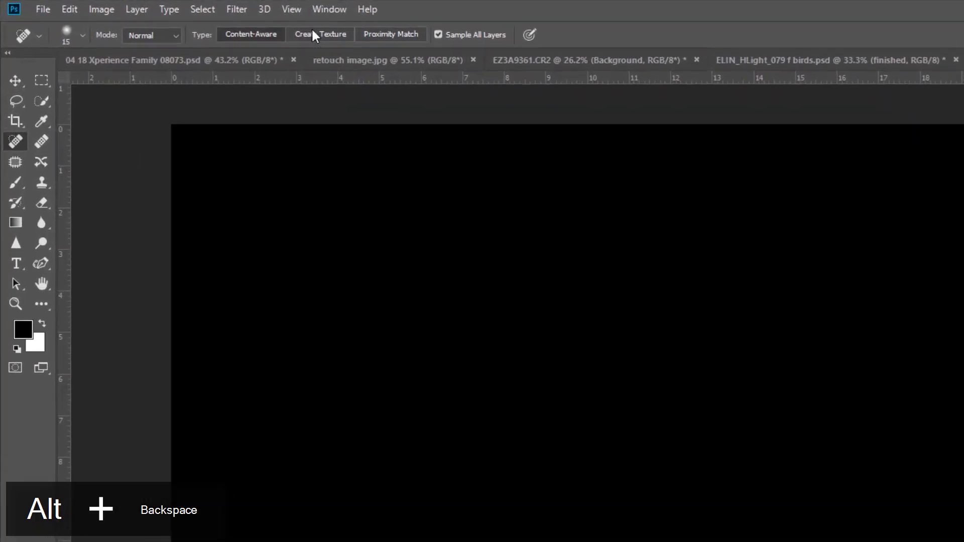
left_click(237, 9)
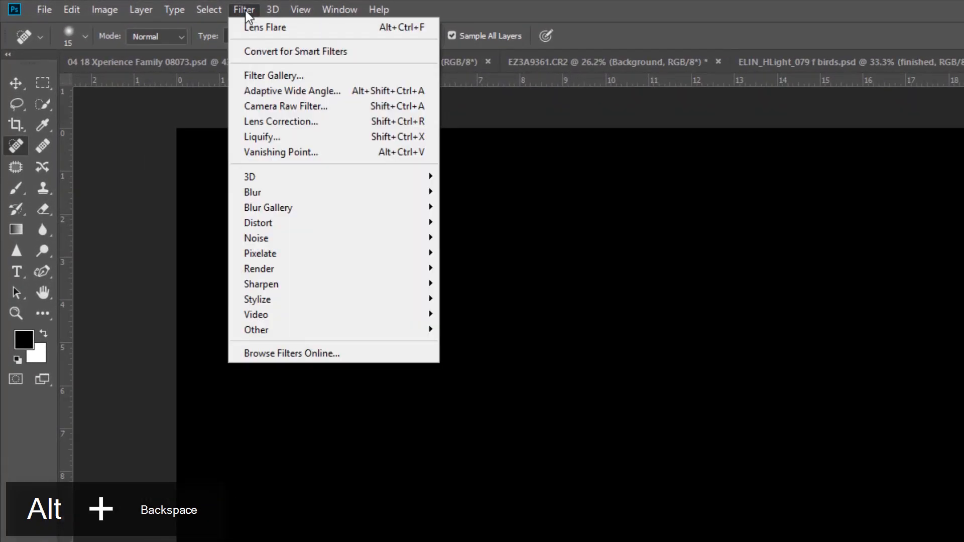
left_click(270, 28)
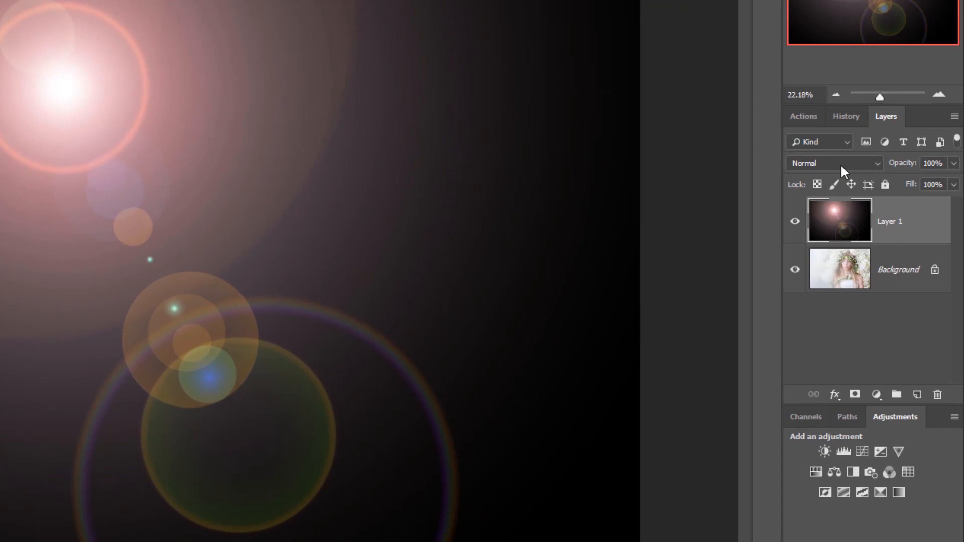
Set the flare layer's blend mode to Screen and convert the layer to a Smart Object
left_click(842, 166)
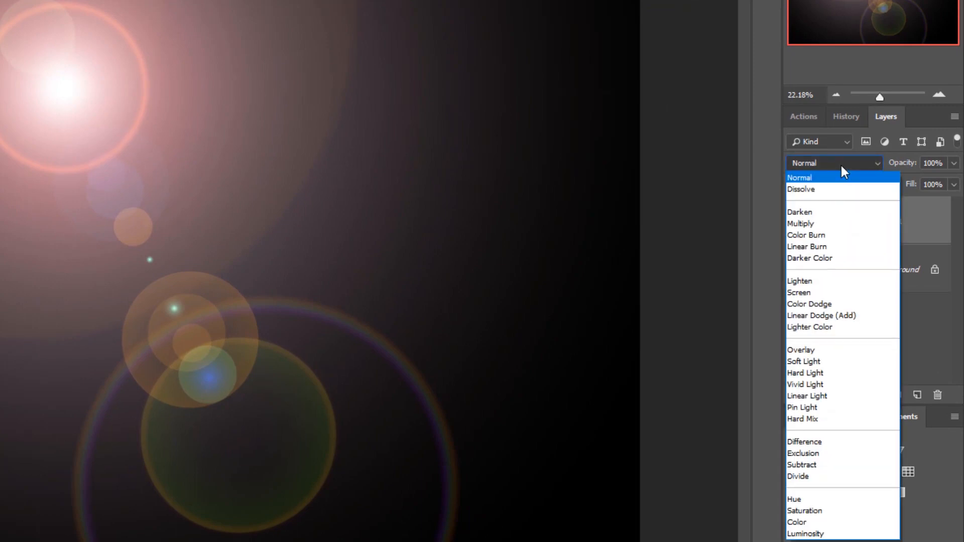
left_click(837, 292)
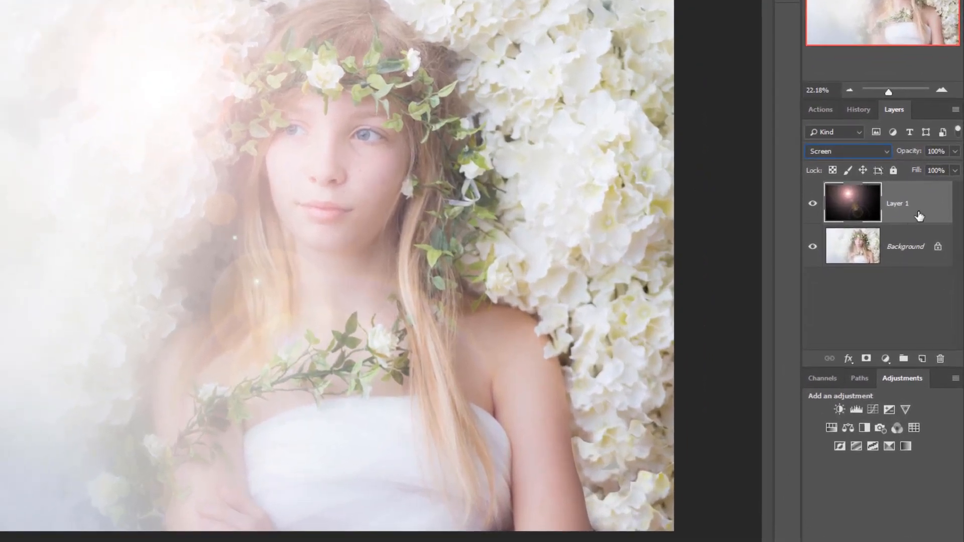
right_click(919, 216)
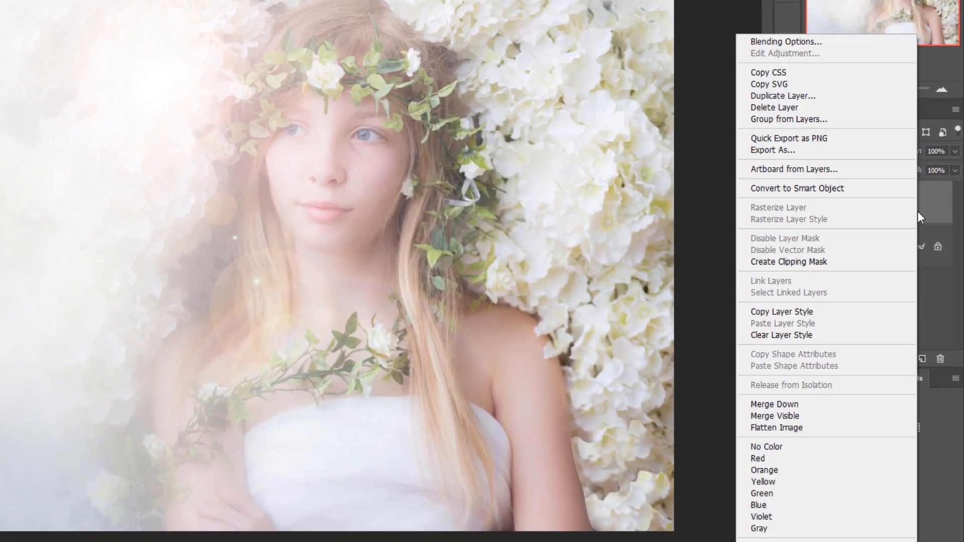
left_click(838, 189)
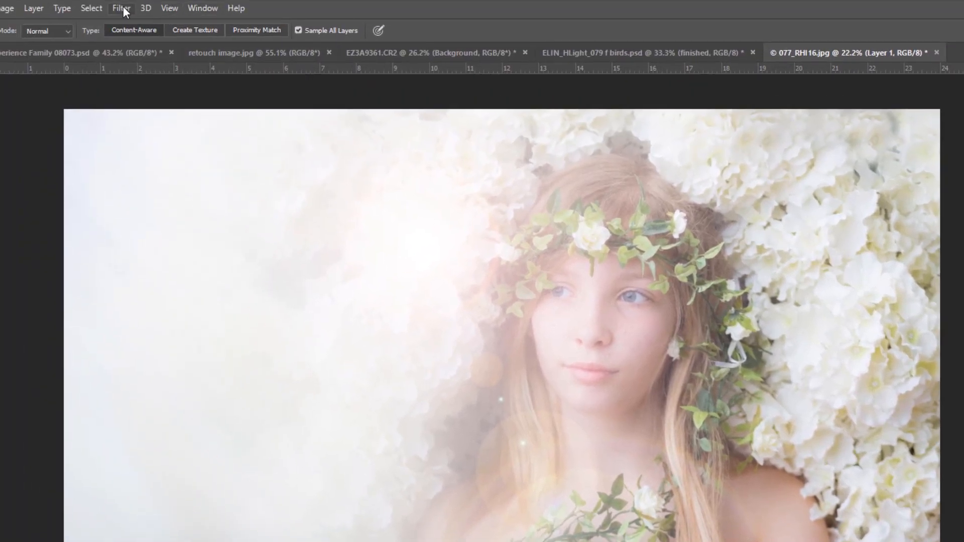
Soften the lens flare layer with a Gaussian Blur smart filter, adjusting its radius
left_click(122, 7)
mouse_move(207, 166)
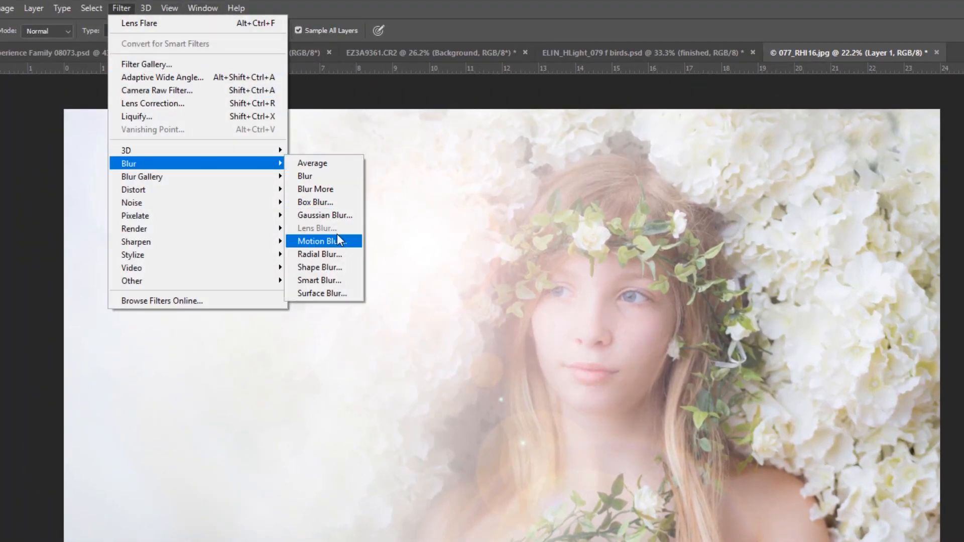
left_click(326, 215)
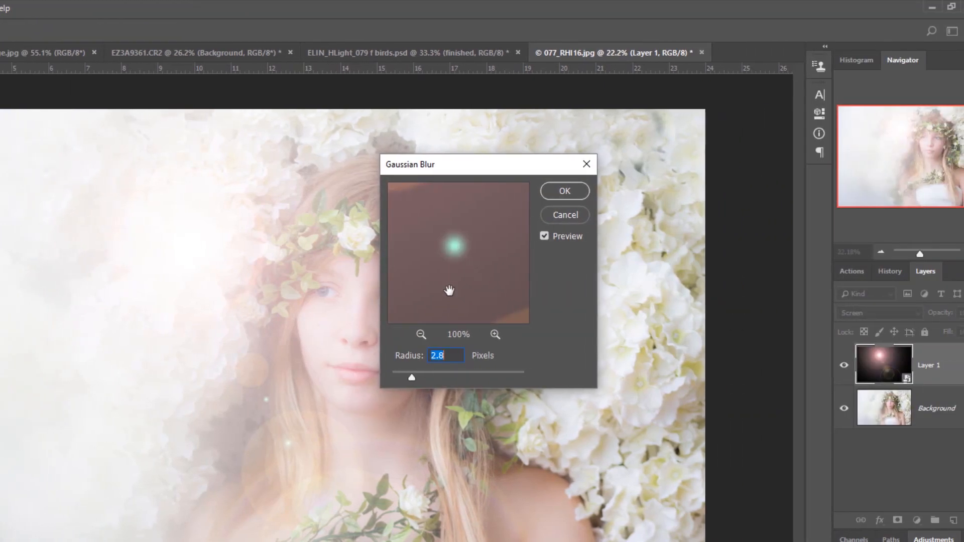
left_click(419, 376)
left_click(436, 378)
left_click(420, 376)
left_click(554, 197)
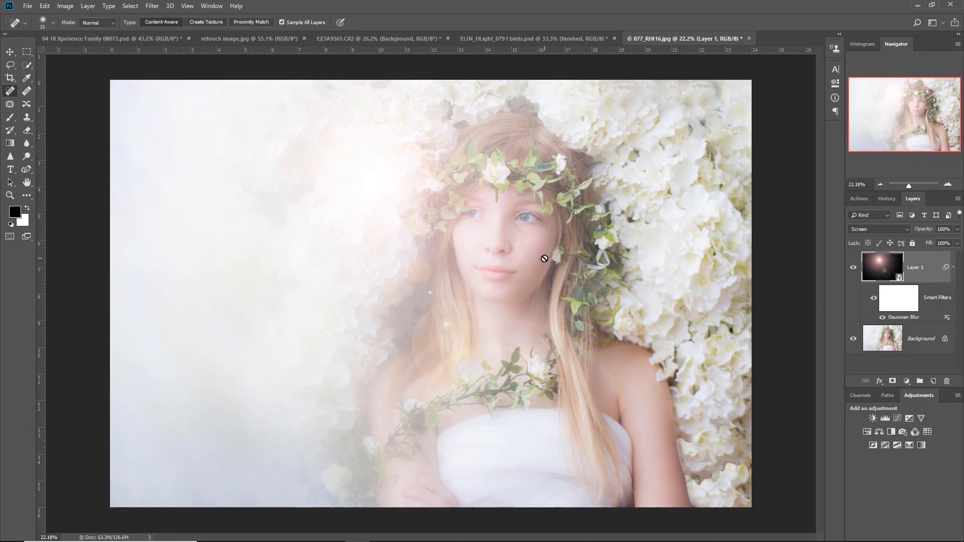
Try the flare layer farther left with the Move tool and bring it back beside the girl's head
key("v")
left_click_drag(506, 284, 432, 279)
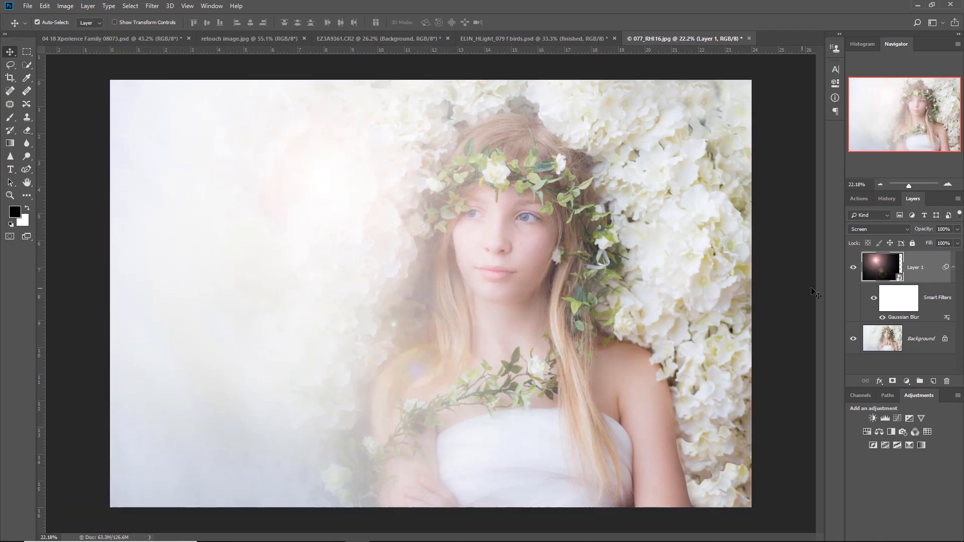
left_click_drag(641, 284, 685, 276)
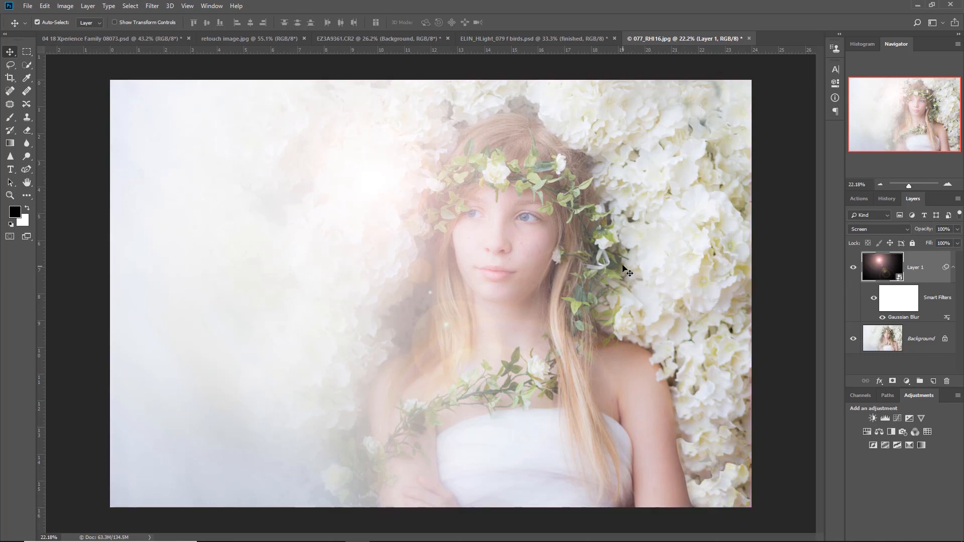
Switch to the ELIN_HLight_079 f birds.psd document
left_click(535, 40)
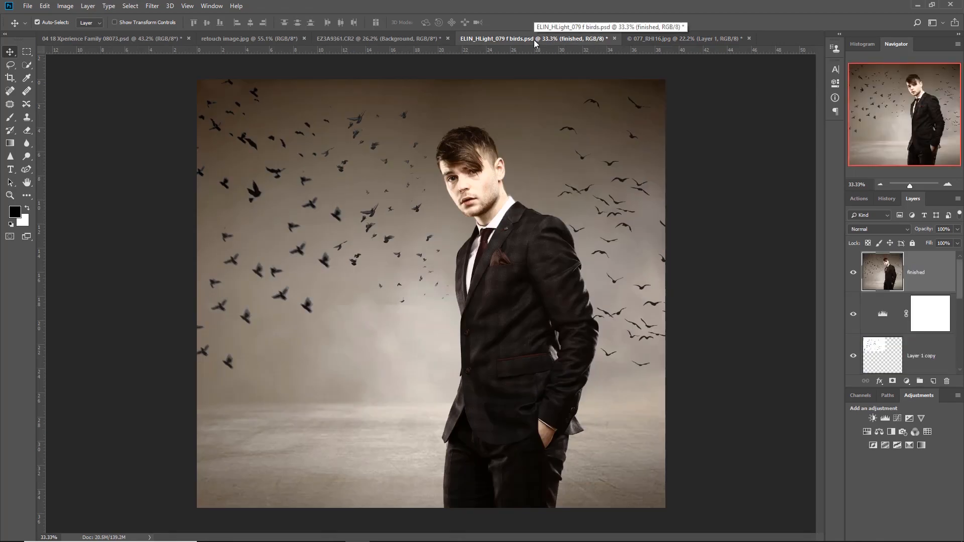
Try to render a lens flare on a new empty layer above the finished layer, and delete that empty layer
left_click(933, 381)
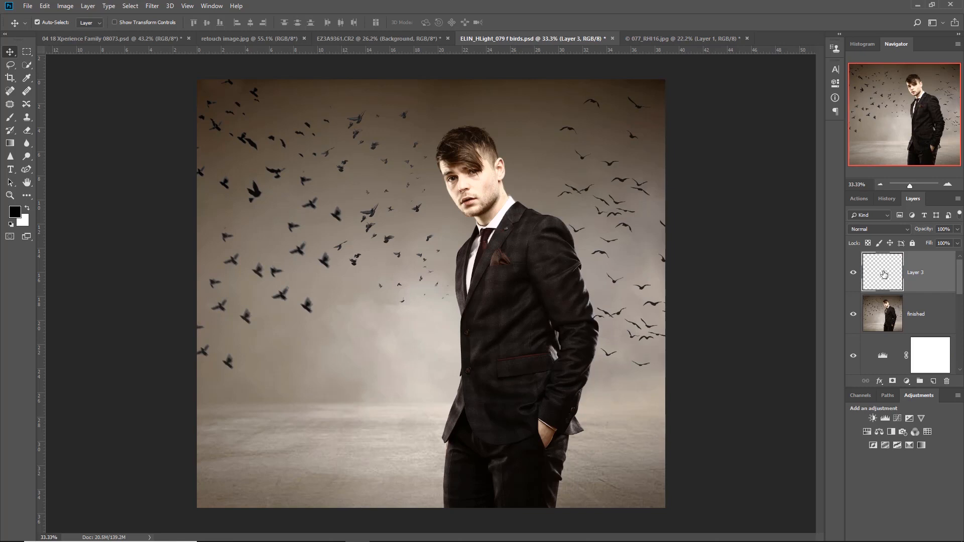
left_click(153, 6)
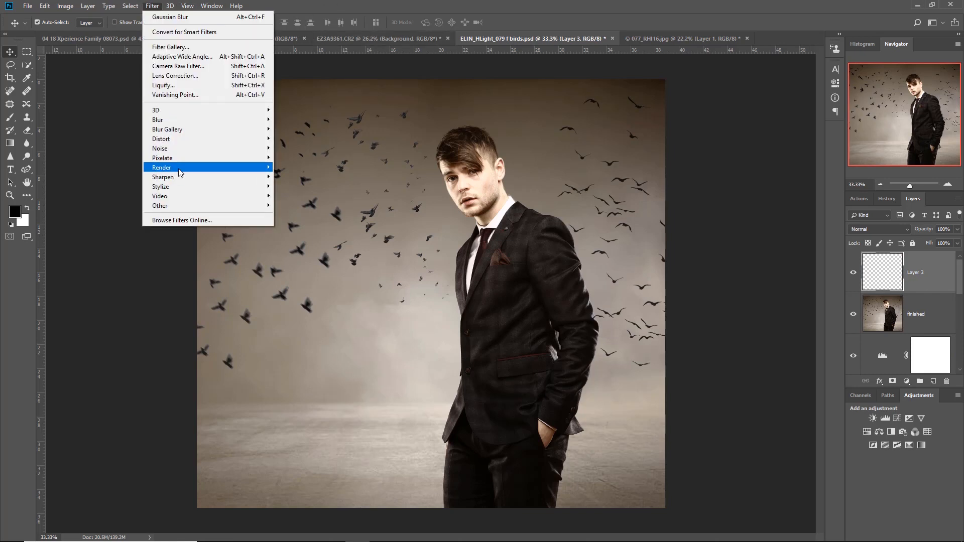
mouse_move(179, 172)
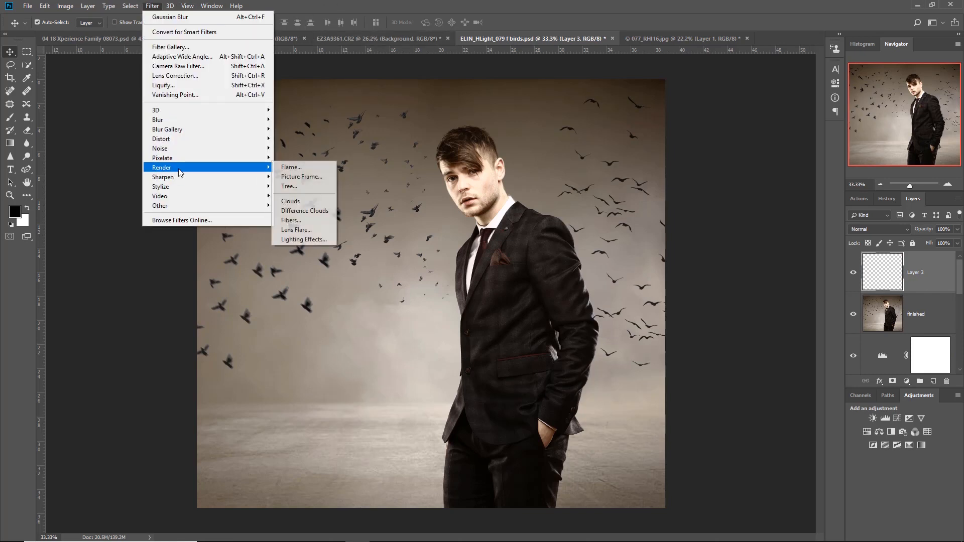
left_click(314, 230)
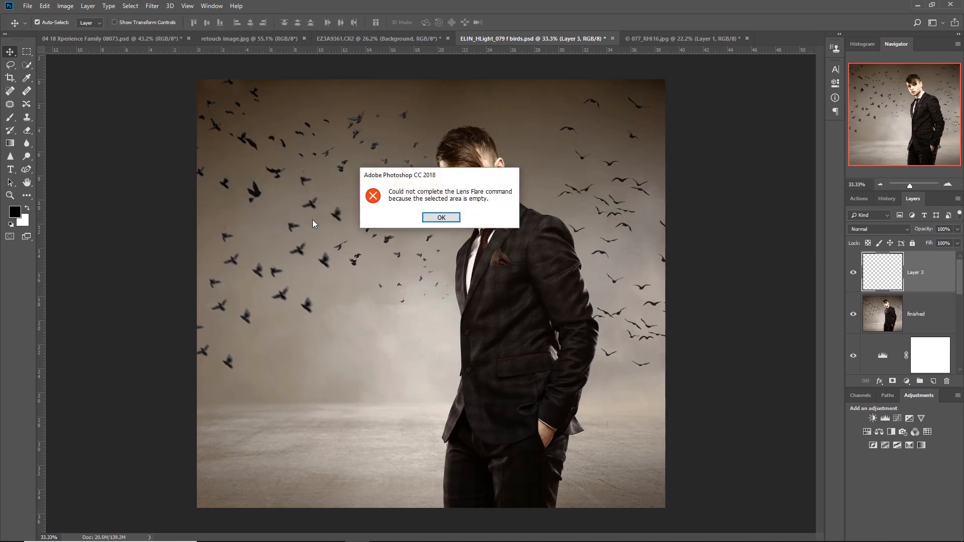
left_click(441, 218)
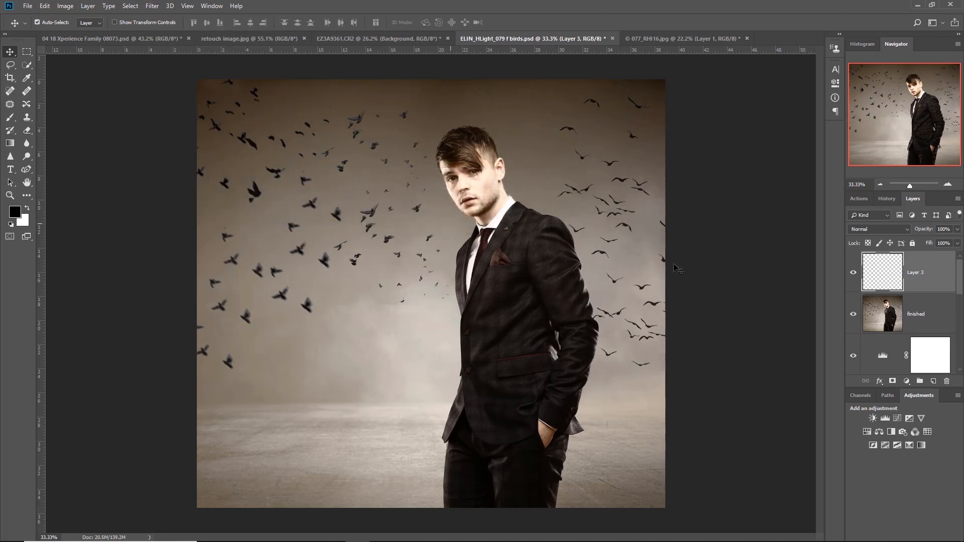
key("Delete")
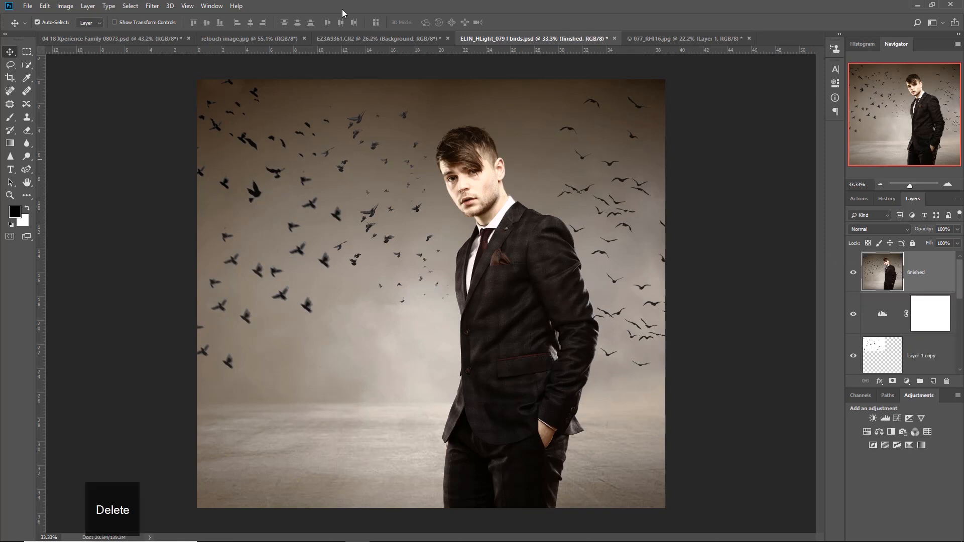
Try a 50-300mm Zoom lens flare beside the man's head directly on the finished layer, and undo it
left_click(153, 7)
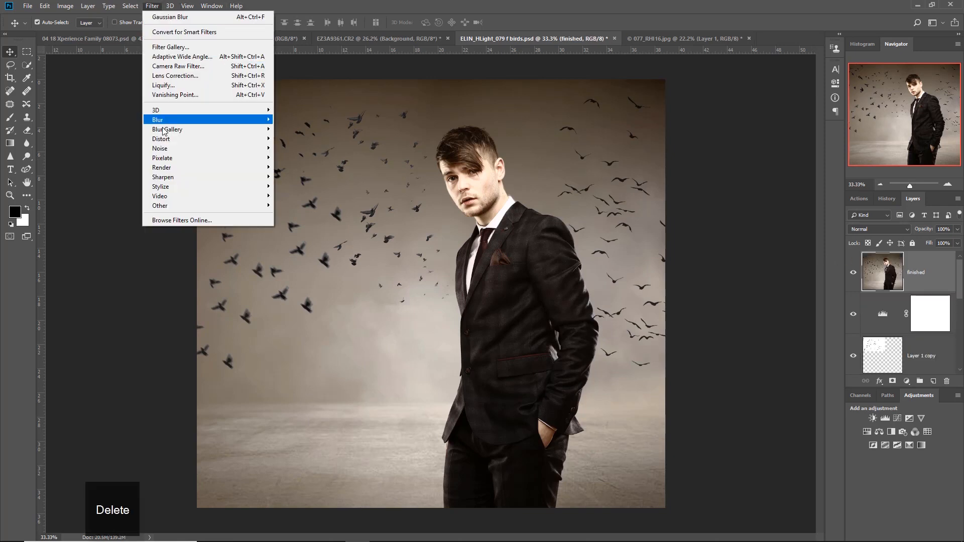
mouse_move(181, 169)
left_click(306, 227)
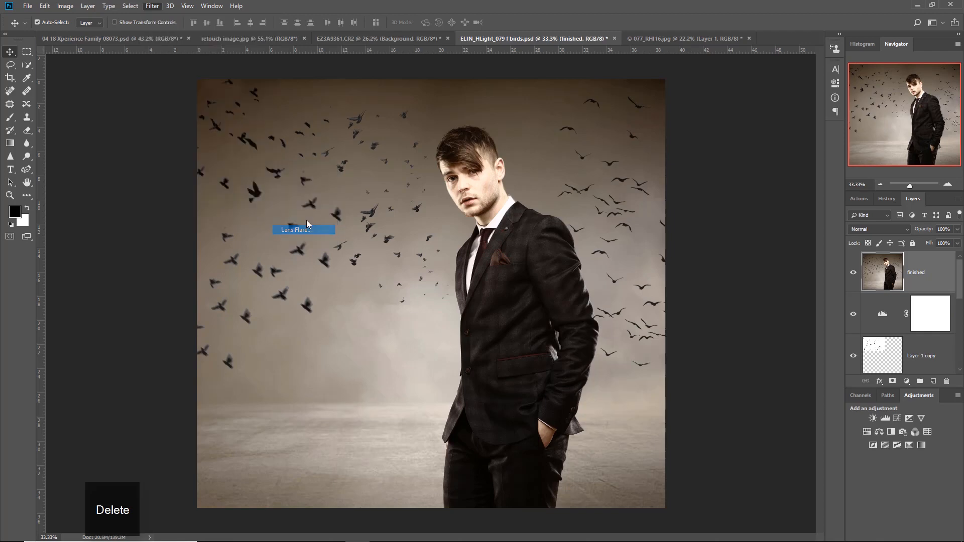
left_click(426, 154)
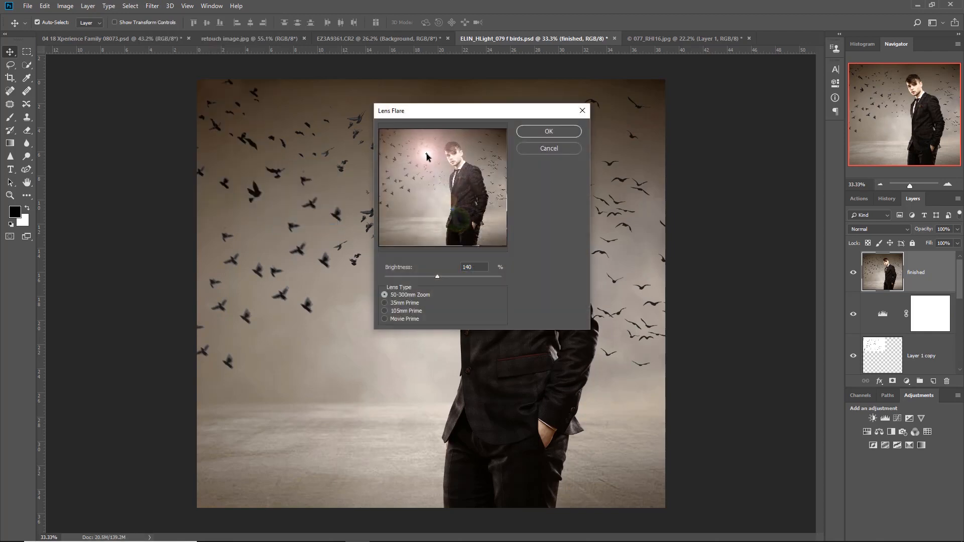
left_click_drag(427, 154, 421, 151)
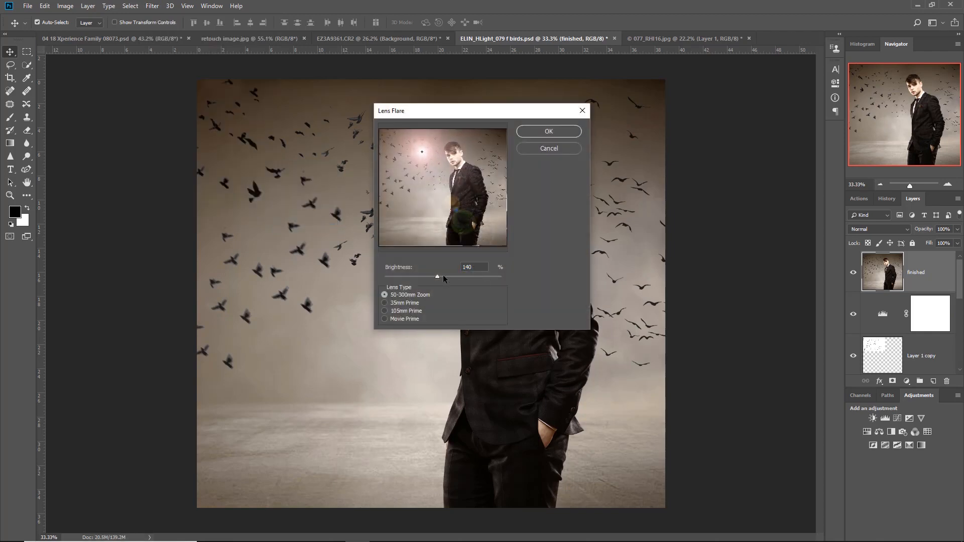
left_click_drag(443, 275, 446, 279)
left_click(554, 133)
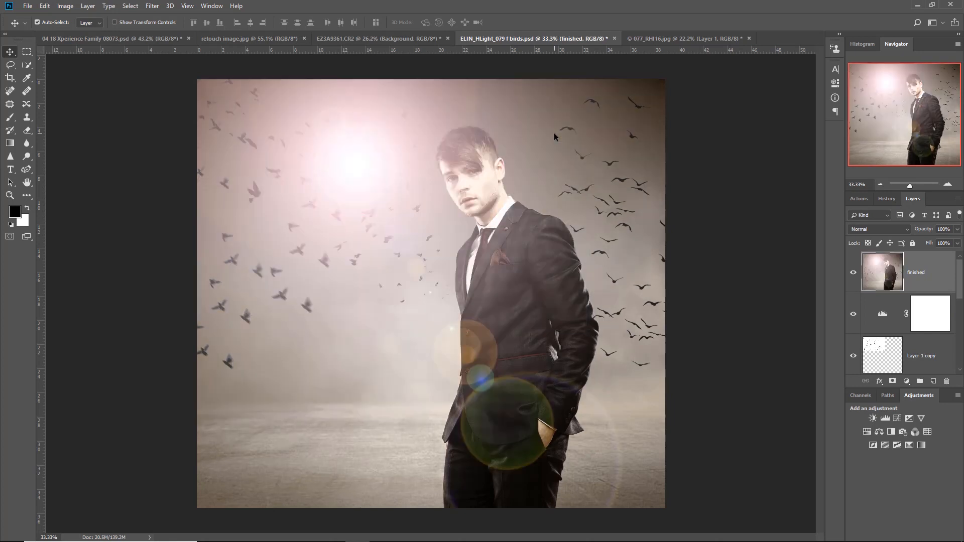
key("ctrl")
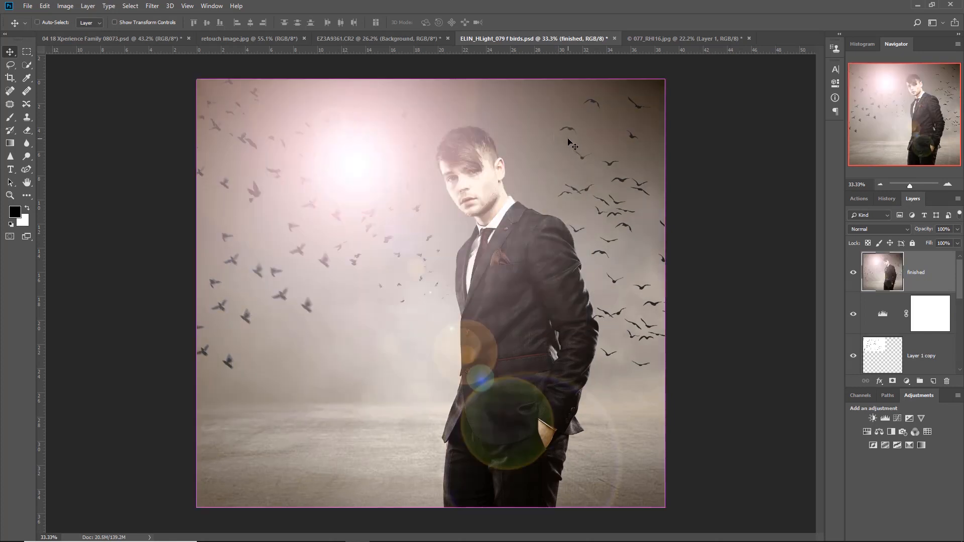
key("ctrl+z")
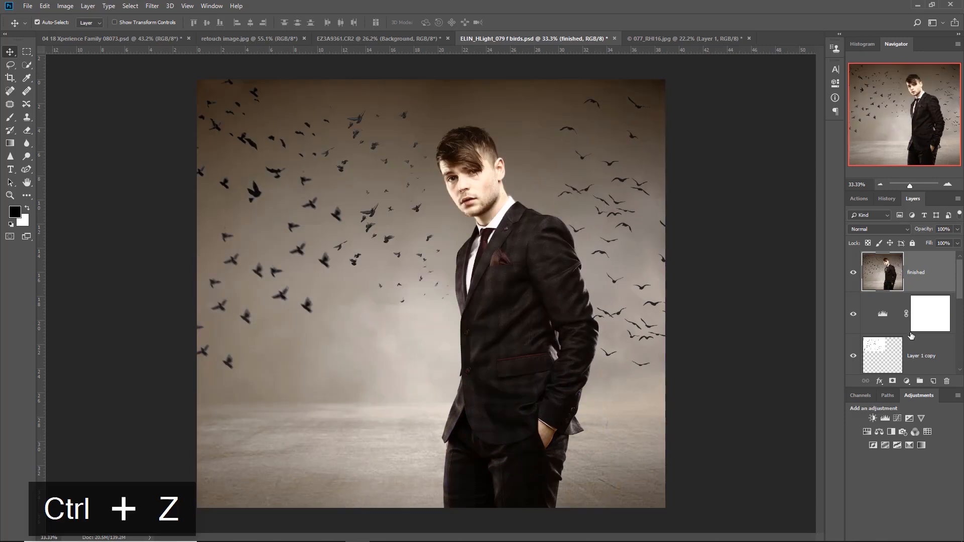
Create a new black-filled layer above the finished layer and render the last-used lens flare on it
left_click(932, 381)
key("alt+BackSpace")
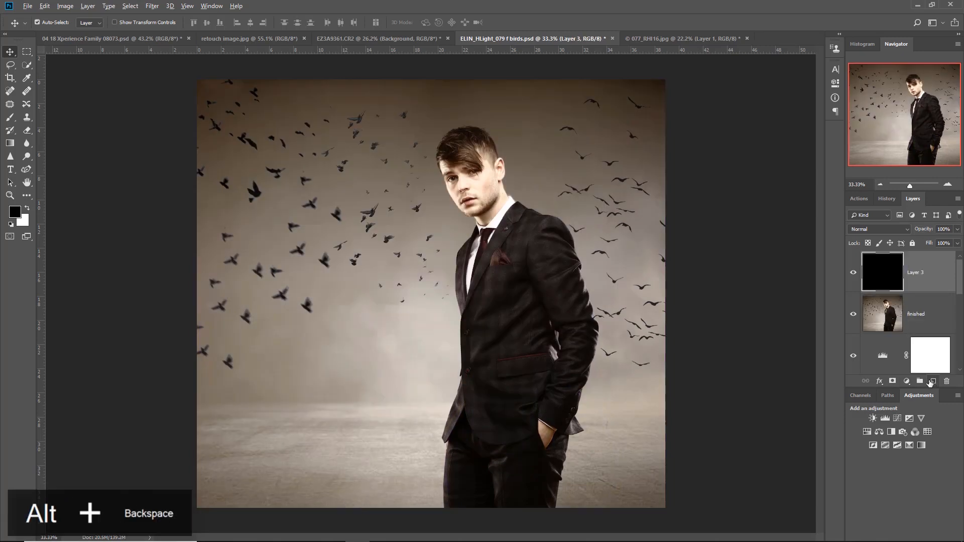
left_click(154, 6)
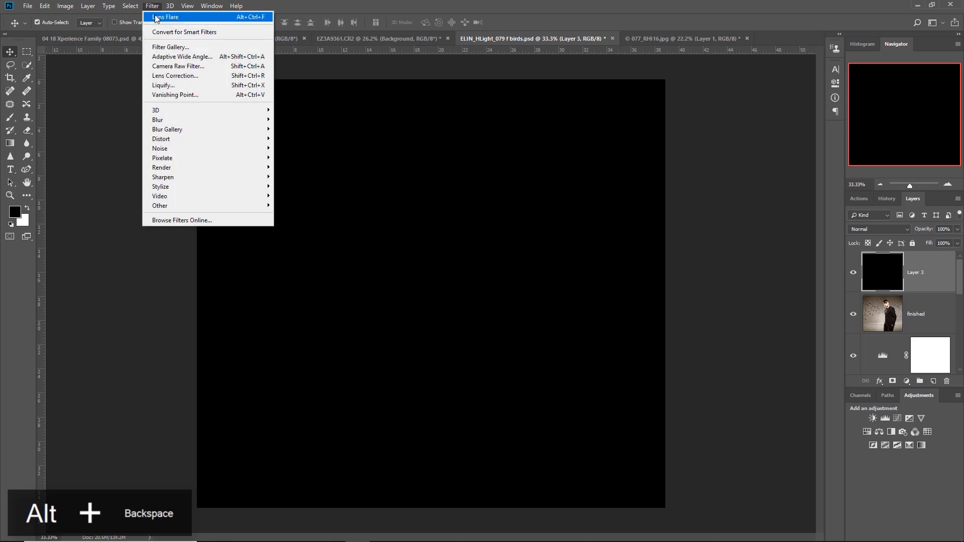
left_click(165, 15)
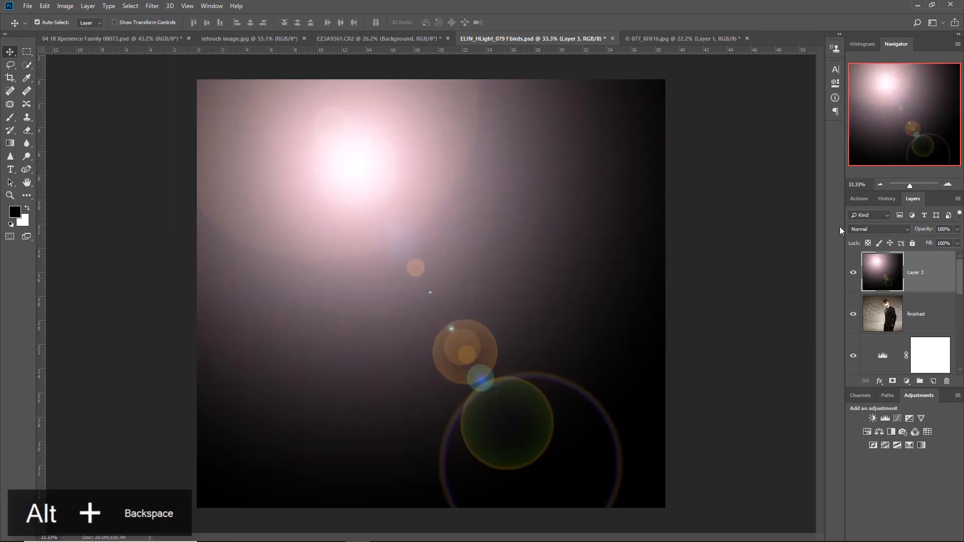
Set the flare layer's blending mode to Screen and convert the layer to a Smart Object
left_click(881, 224)
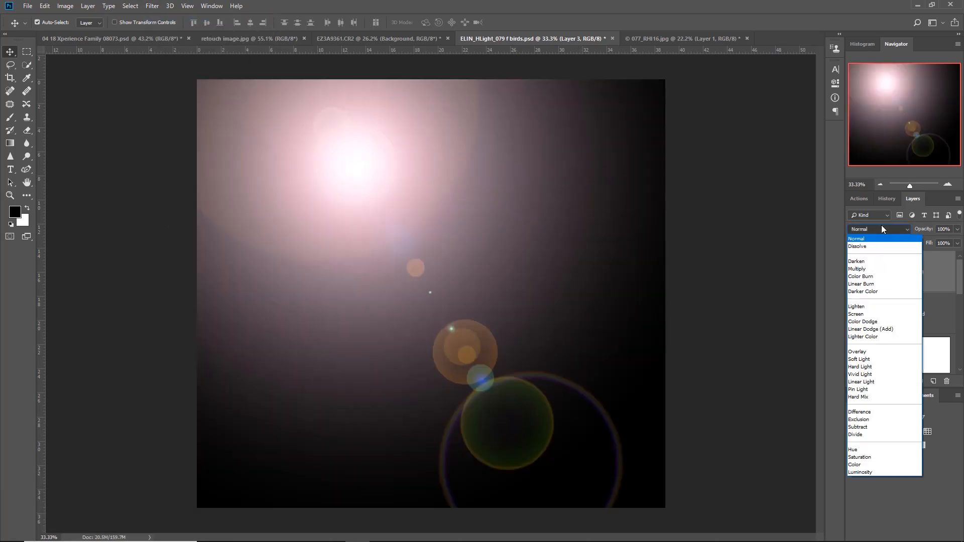
left_click(873, 312)
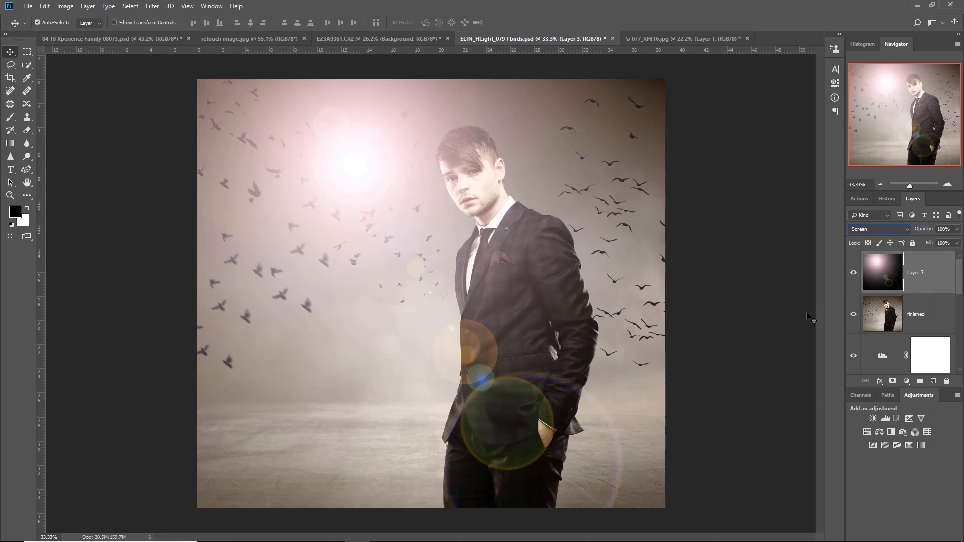
right_click(920, 289)
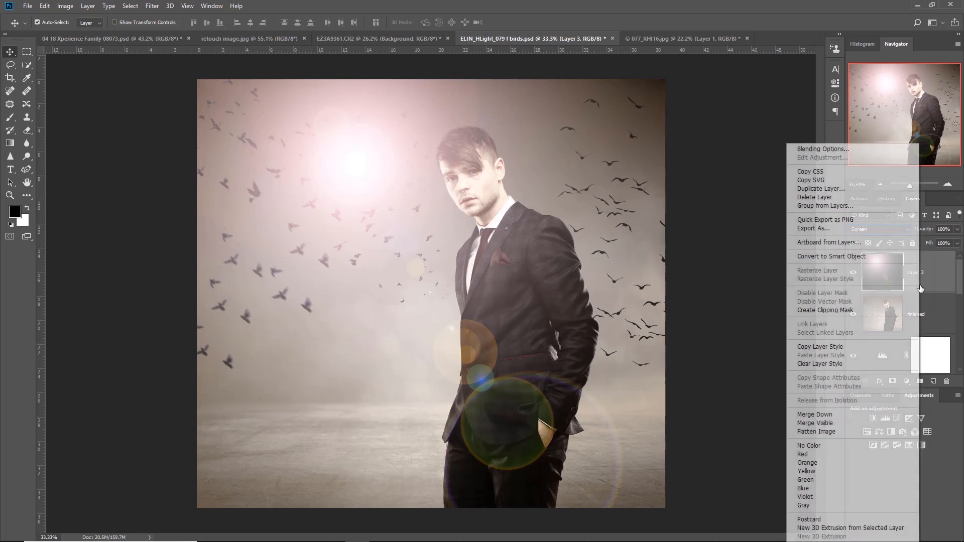
left_click(854, 256)
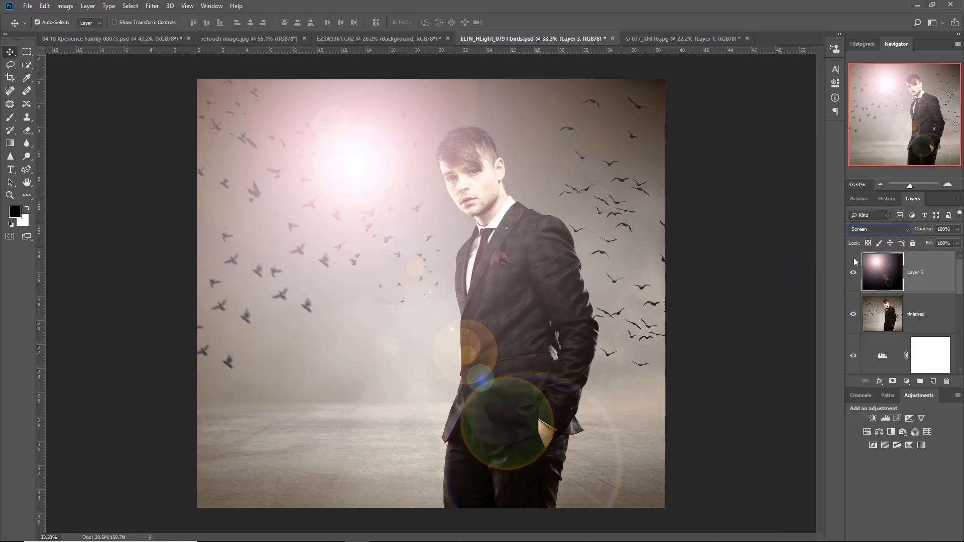
Soften the flare Smart Object with a Gaussian Blur smart filter at a radius of 4.3 pixels
left_click(159, 8)
mouse_move(242, 121)
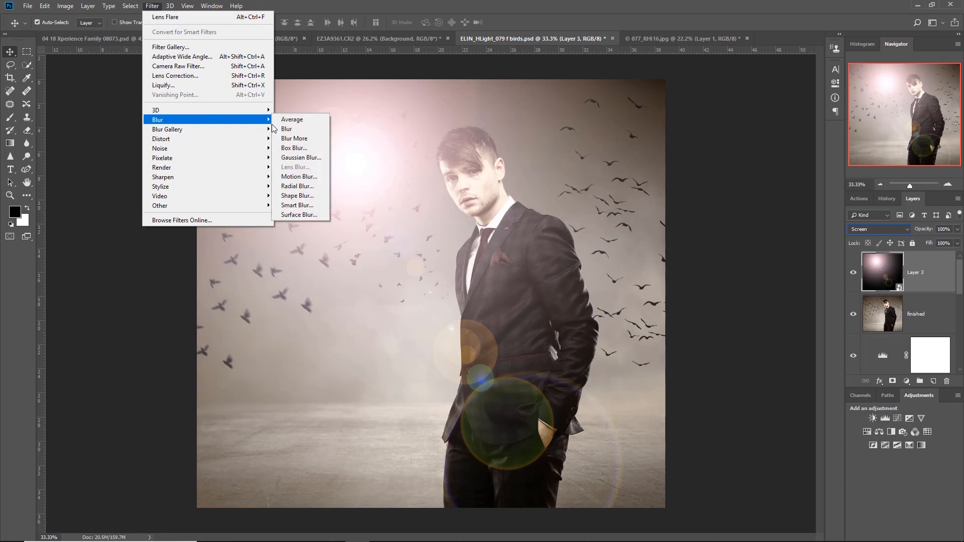
left_click(314, 158)
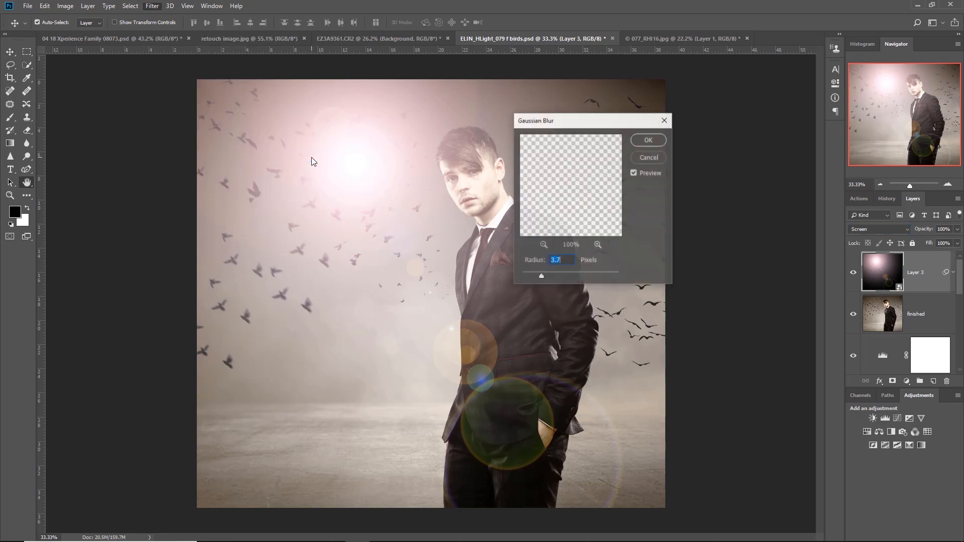
left_click_drag(541, 275, 540, 275)
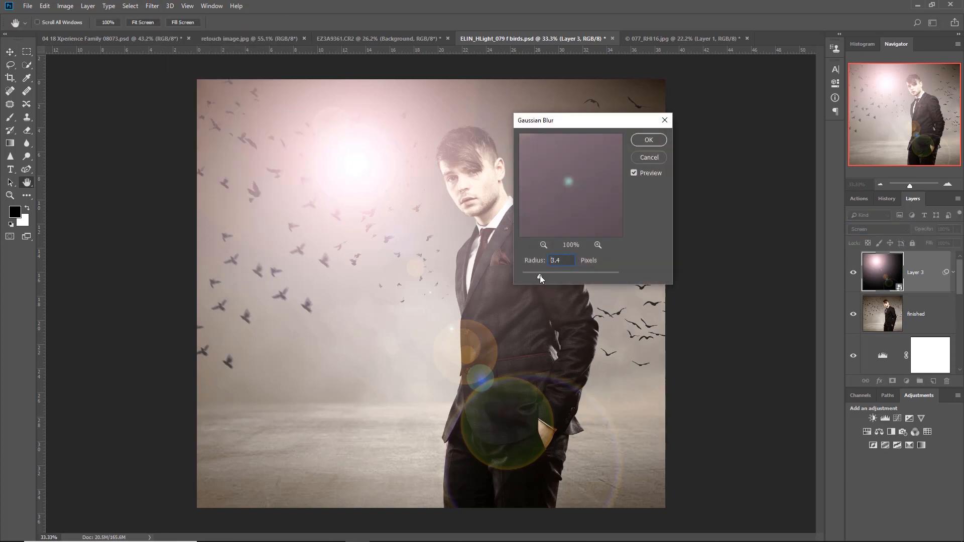
left_click_drag(570, 206, 622, 247)
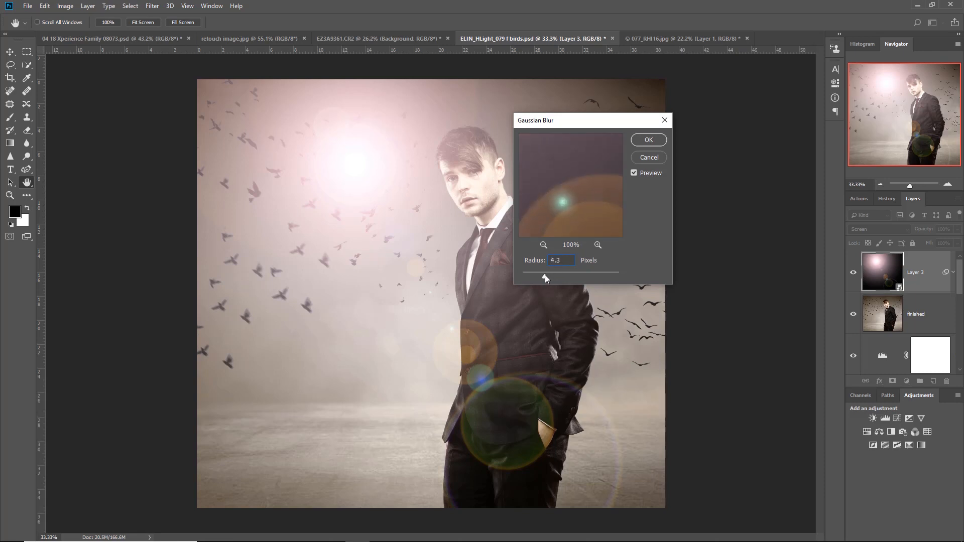
left_click(649, 140)
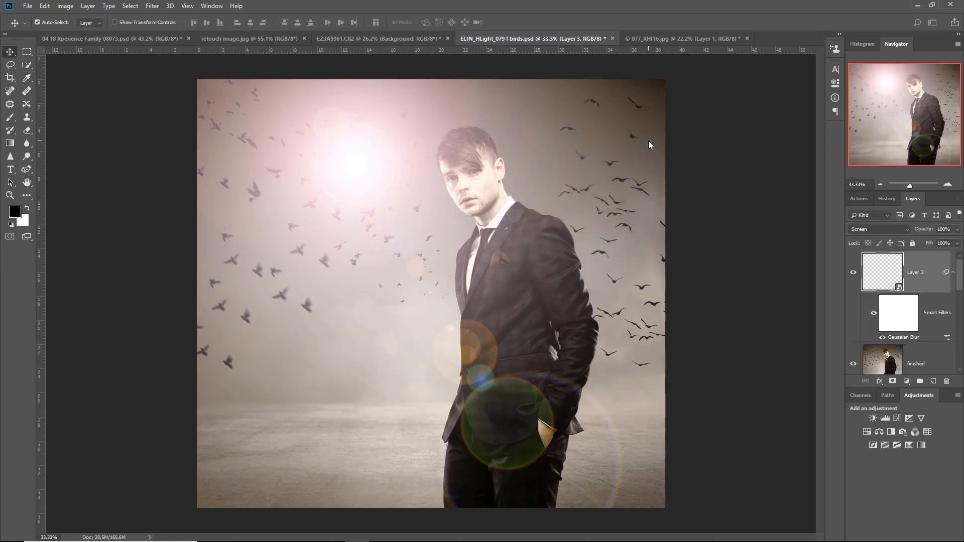